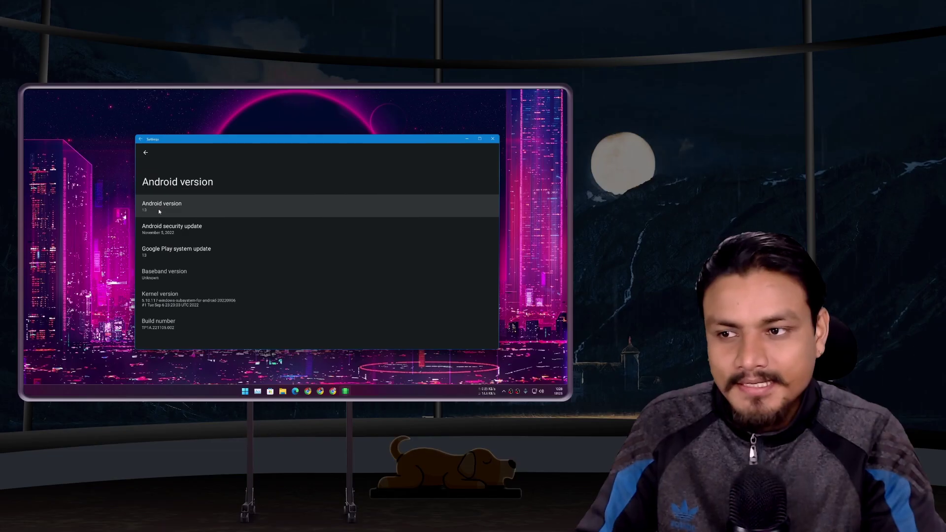
Unlock the Android 13 easter egg by tapping the version and turning the clock to 1:00.
{"action": "left_click", "coordinate": [108, 180]}
{"action": "left_click", "coordinate": [109, 180]}
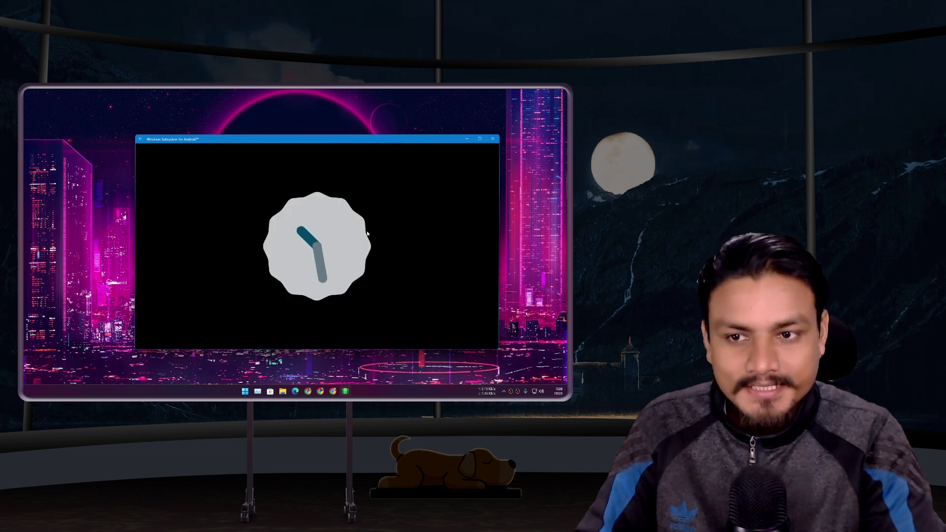
{"action": "left_click_drag", "start_coordinate": [322, 278], "coordinate": [323, 223]}
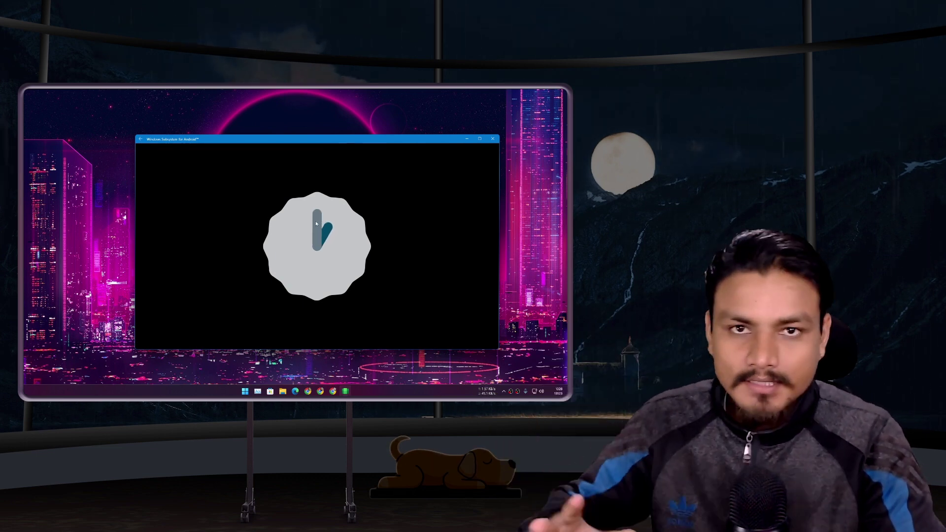
{"action": "left_click", "coordinate": [315, 221]}
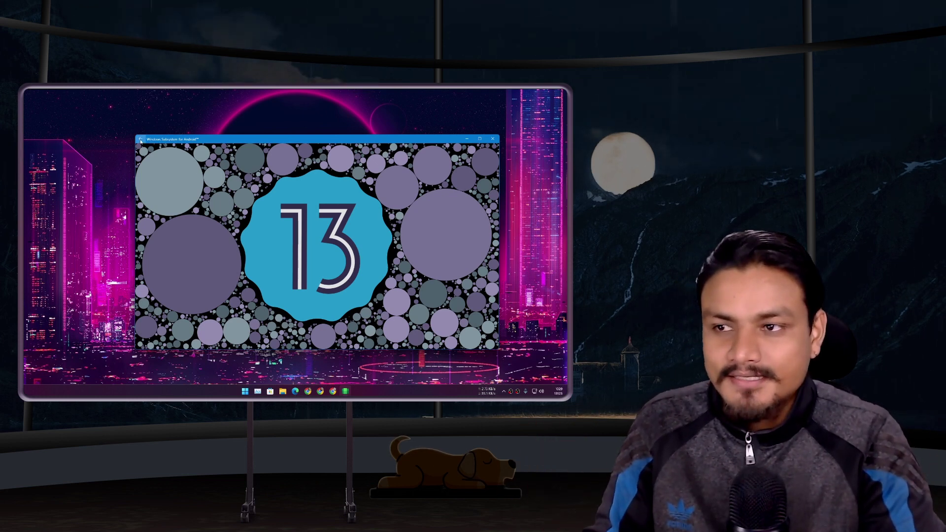
{"action": "left_click", "coordinate": [141, 139]}
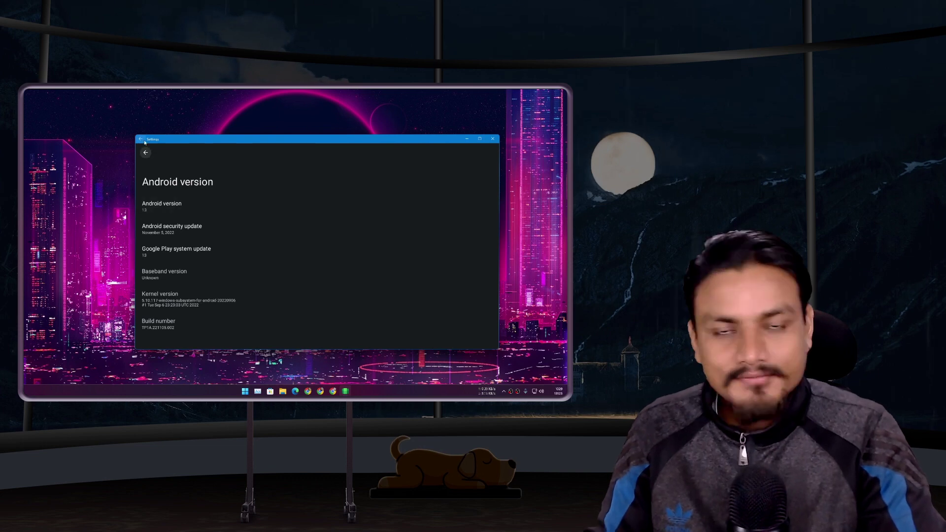
Close Android Settings and confirm WSA version 2211.40000.11.0 on the WSA Settings About page.
{"action": "left_click", "coordinate": [492, 139]}
{"action": "key", "text": "super"}
{"action": "left_click", "coordinate": [336, 272]}
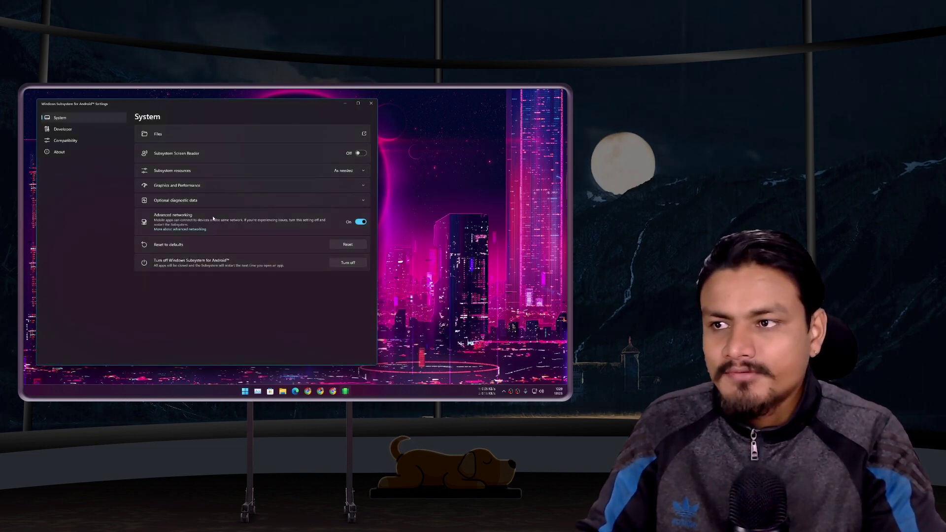
{"action": "left_click", "coordinate": [82, 154]}
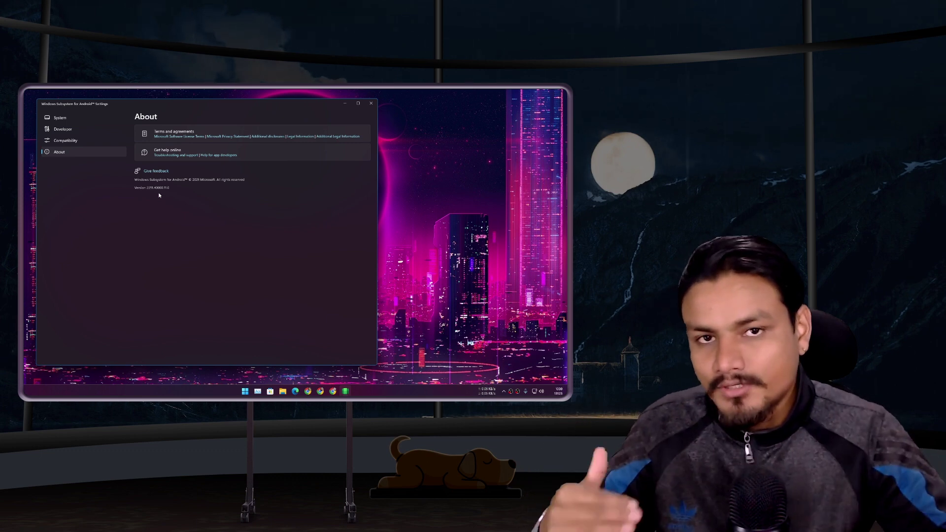
{"action": "key", "text": "alt+F4"}
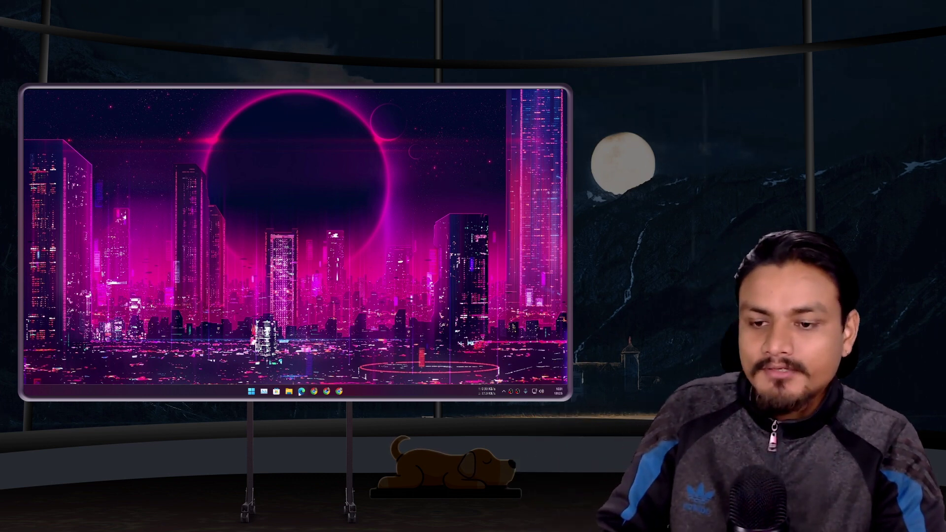
Return to Firefox and scroll the MagiskOnWSALocal README, ending back at the top.
{"action": "key", "text": "alt+Tab"}
{"action": "scroll", "coordinate": [262, 252], "scroll_direction": "up", "scroll_amount": 4}
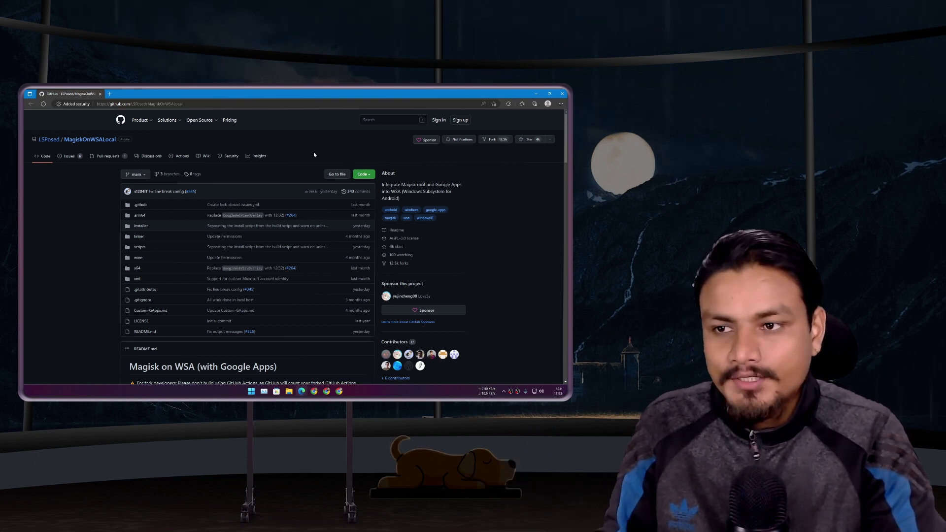
{"action": "scroll", "coordinate": [302, 169], "scroll_direction": "down", "scroll_amount": 5}
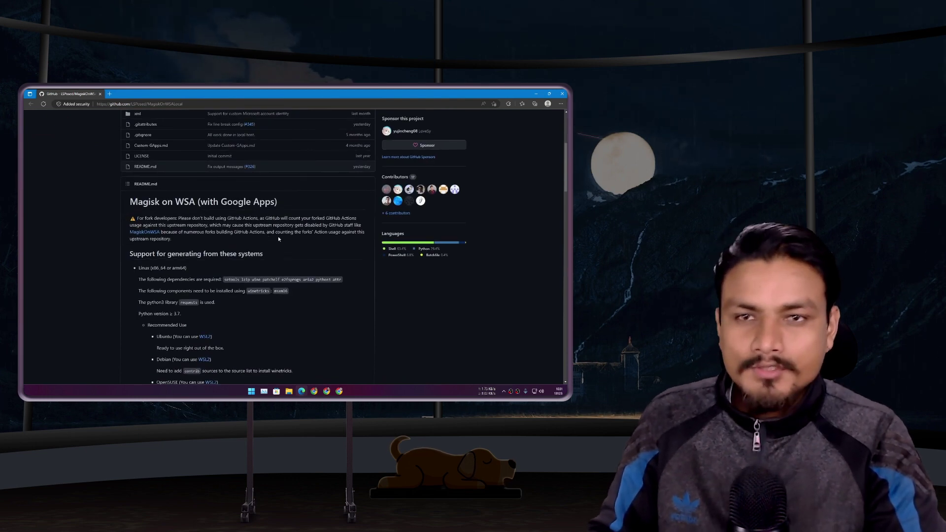
{"action": "scroll", "coordinate": [292, 236], "scroll_direction": "up", "scroll_amount": 5}
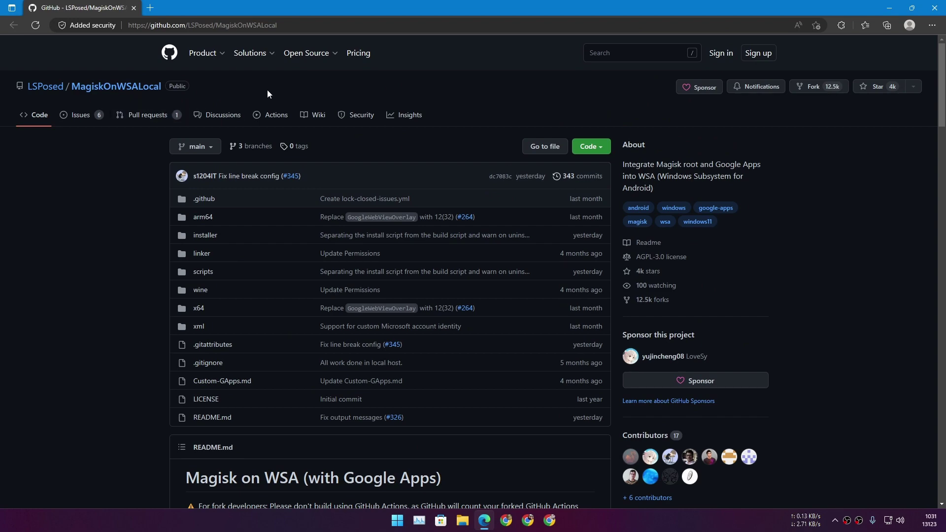
{"action": "scroll", "coordinate": [222, 223], "scroll_direction": "down", "scroll_amount": 10}
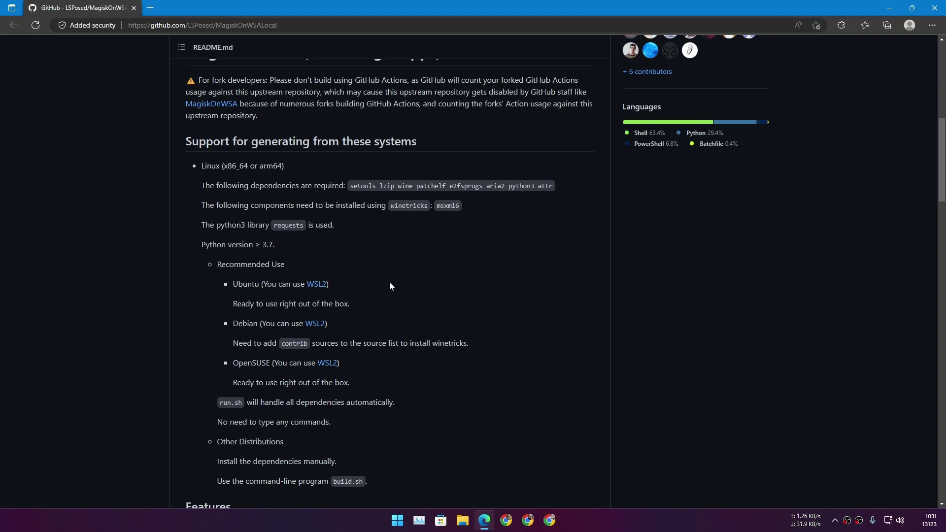
{"action": "scroll", "coordinate": [365, 247], "scroll_direction": "down", "scroll_amount": 3}
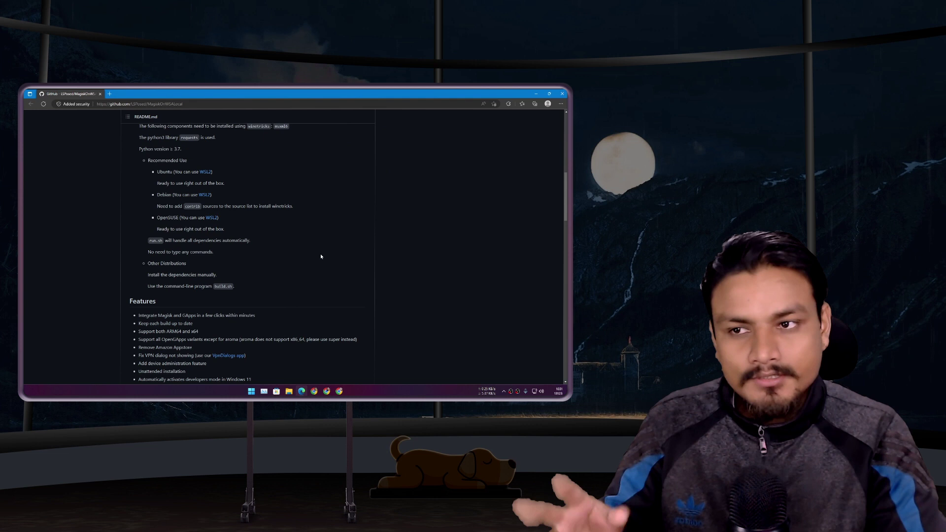
{"action": "scroll", "coordinate": [320, 255], "scroll_direction": "up", "scroll_amount": 15}
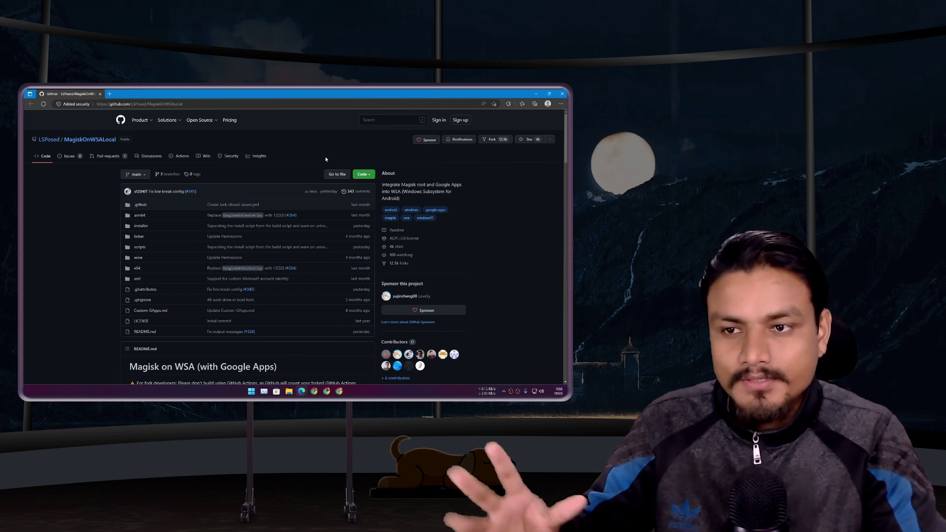
{"action": "scroll", "coordinate": [361, 233], "scroll_direction": "down", "scroll_amount": 1}
{"action": "scroll", "coordinate": [302, 151], "scroll_direction": "up", "scroll_amount": 1}
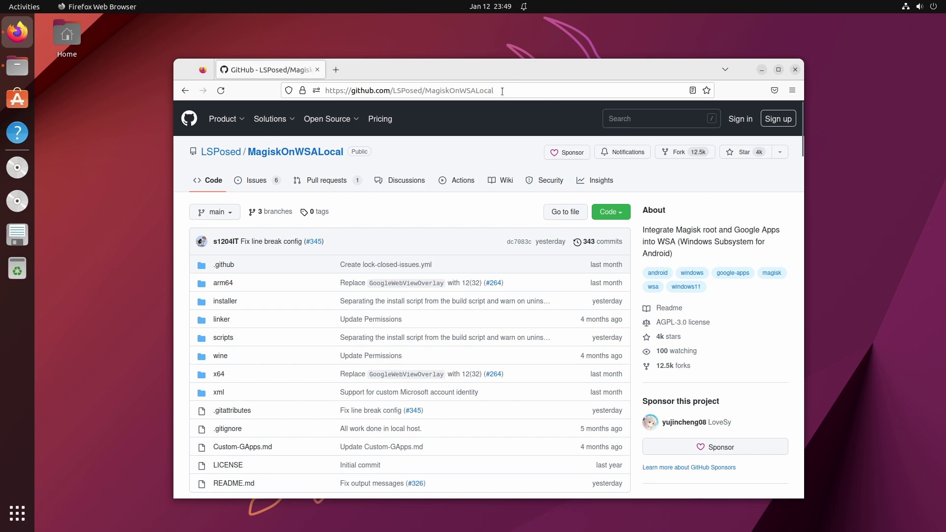
Maximize Firefox, download the repo as MagiskOnWSALocal-main.zip, and open the Downloads folder.
{"action": "left_click", "coordinate": [778, 70]}
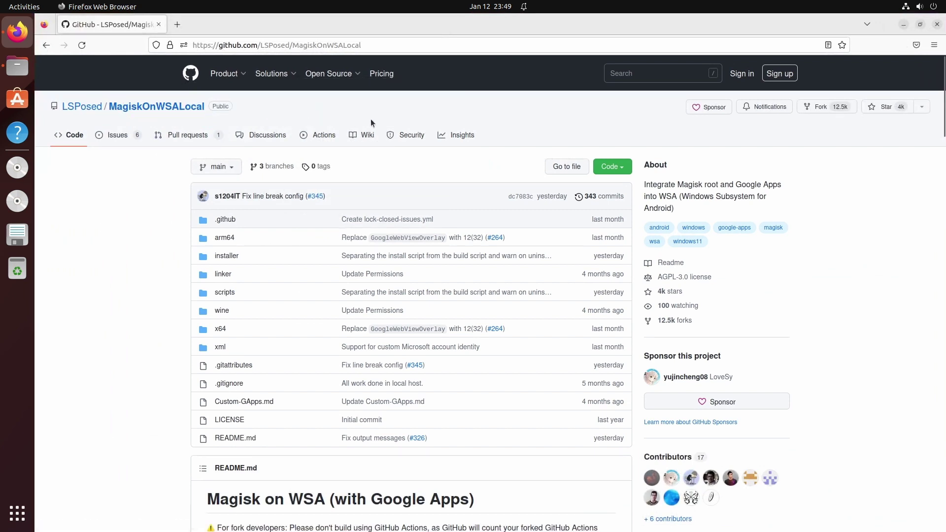
{"action": "left_click", "coordinate": [614, 170]}
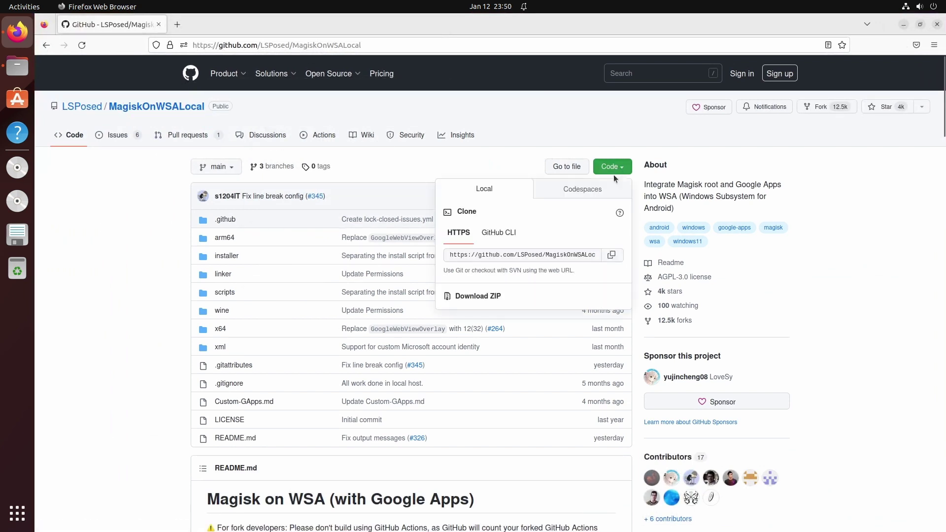
{"action": "left_click", "coordinate": [487, 298]}
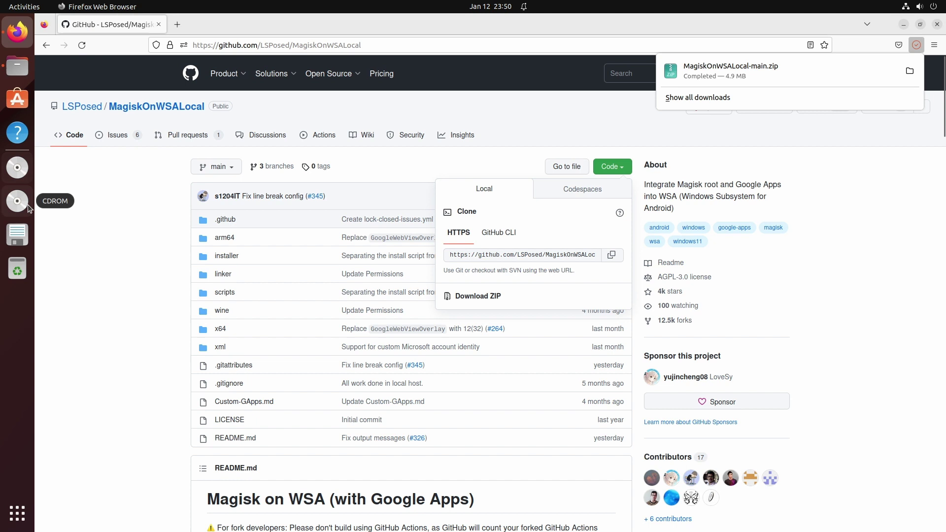
{"action": "left_click", "coordinate": [17, 64]}
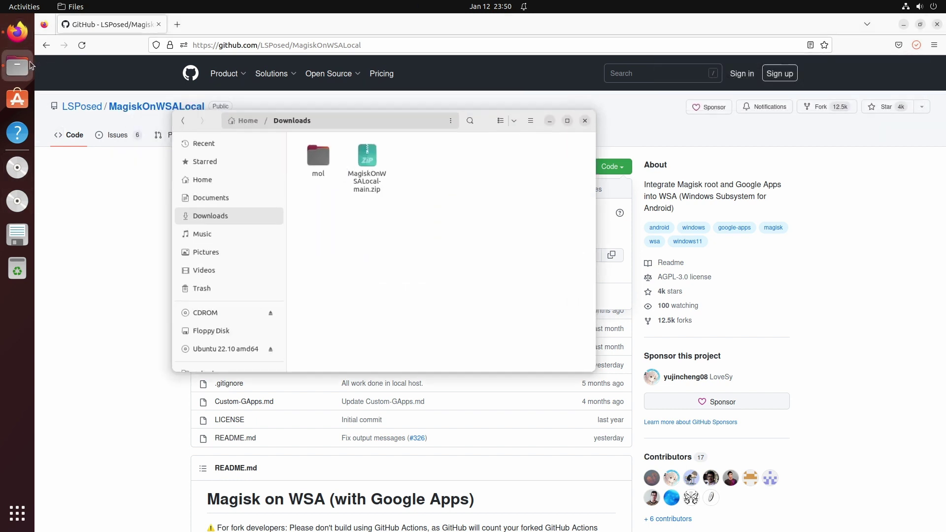
Extract MagiskOnWSALocal-main.zip and bring up the actions for run.sh in its scripts folder.
{"action": "right_click", "coordinate": [381, 168]}
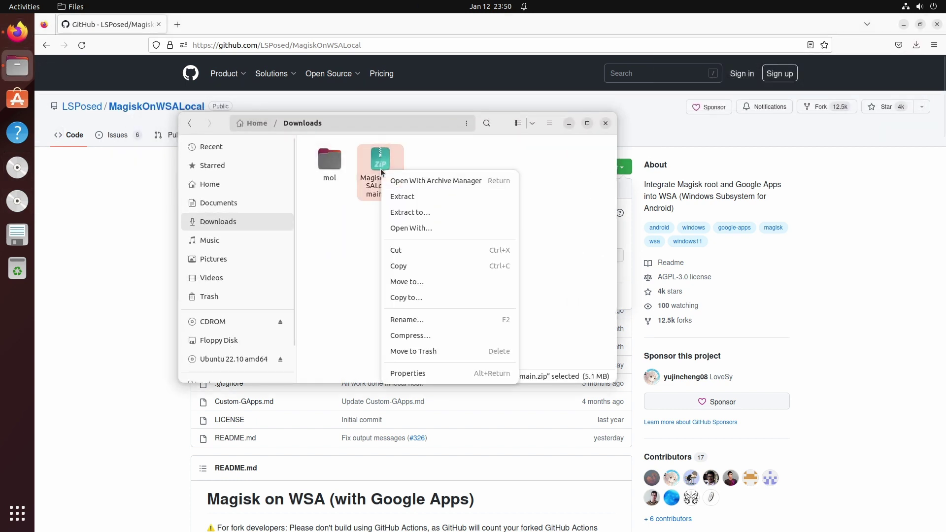
{"action": "left_click", "coordinate": [432, 215]}
{"action": "double_click", "coordinate": [339, 170]}
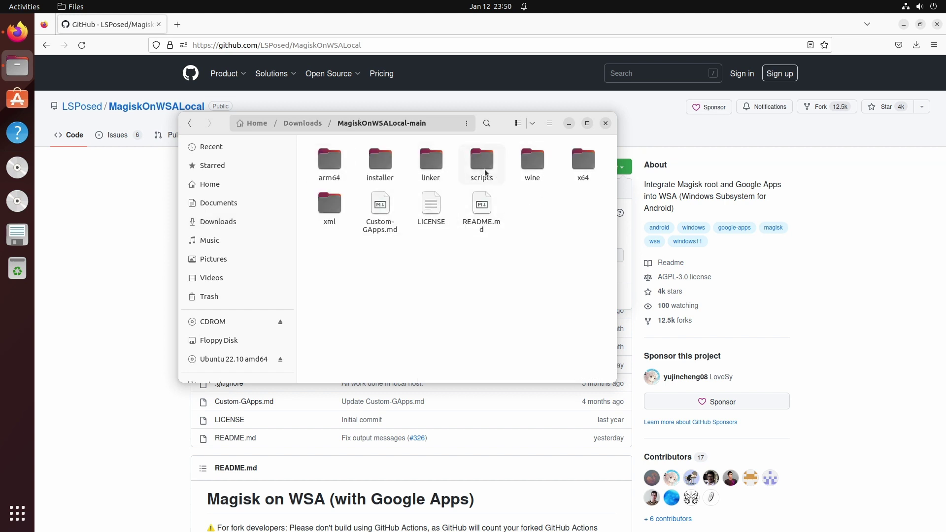
{"action": "double_click", "coordinate": [485, 172]}
{"action": "left_click", "coordinate": [495, 228]}
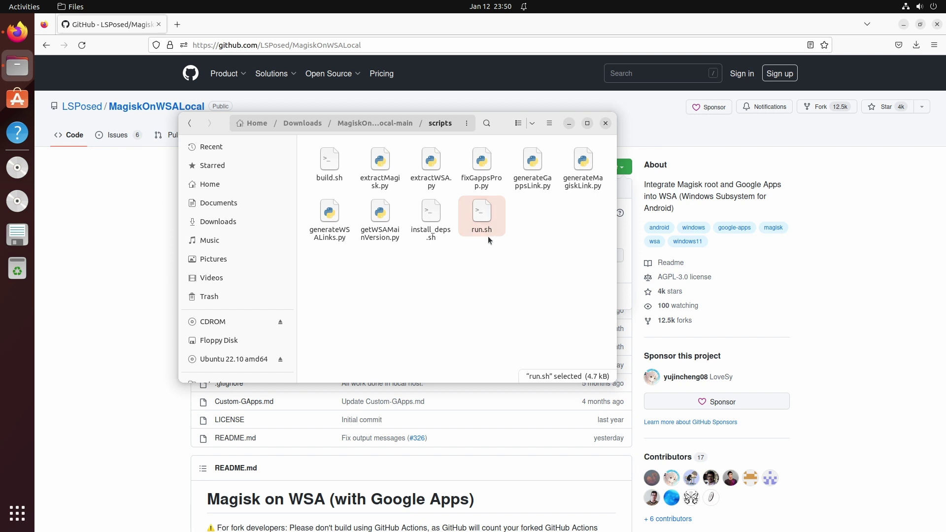
{"action": "right_click", "coordinate": [483, 220]}
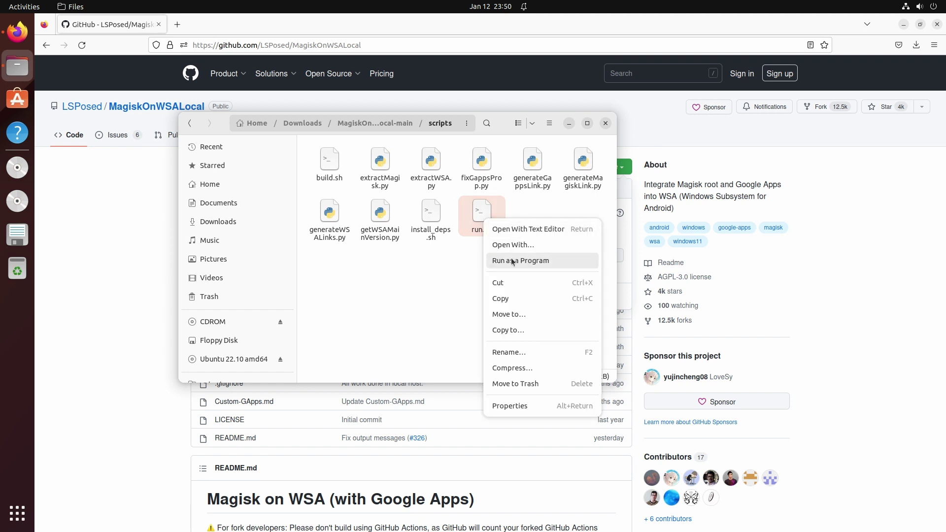
Run run.sh as a program and move the Terminal window aside.
{"action": "left_click", "coordinate": [539, 264]}
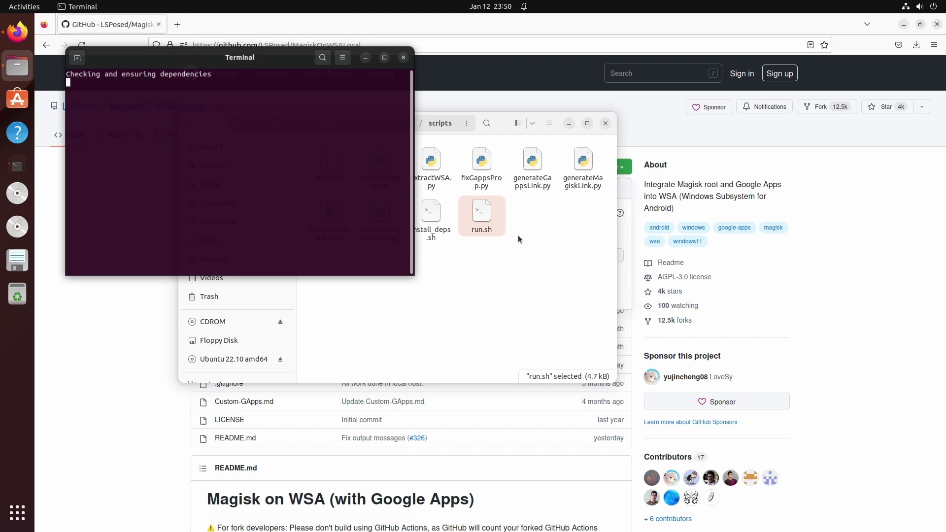
{"action": "left_click_drag", "start_coordinate": [209, 60], "coordinate": [397, 124]}
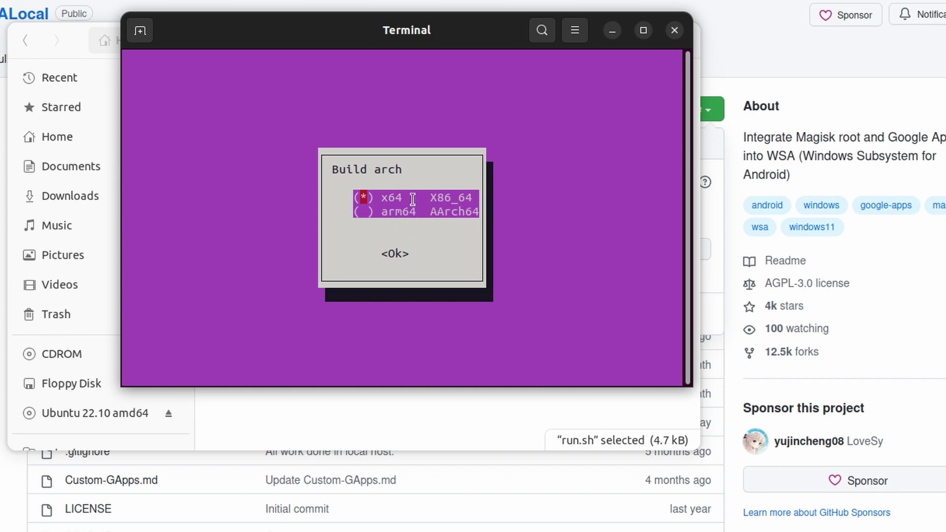
Choose x64, retail release, stable Magisk, and MindTheGapps as the GApps package.
{"action": "key", "text": "Return"}
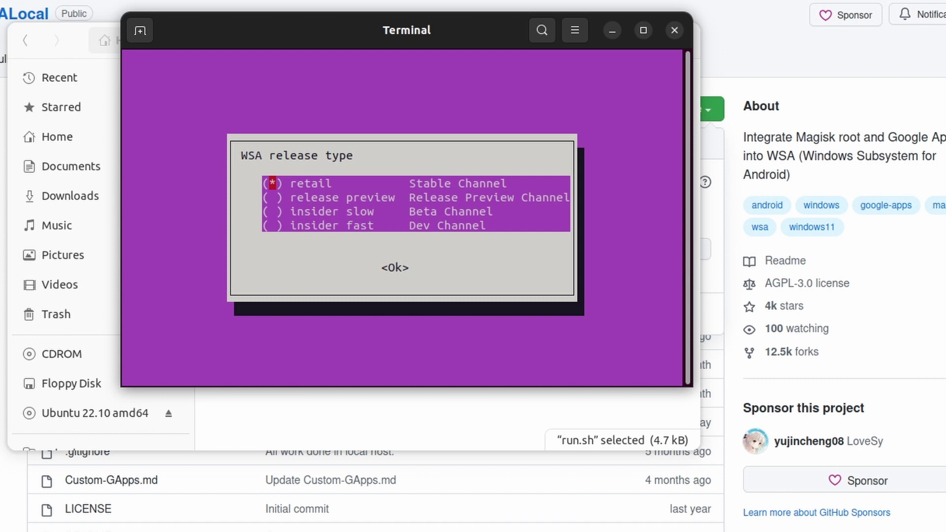
{"action": "key", "text": "Down"}
{"action": "key", "text": "Down"}
{"action": "key", "text": "Down"}
{"action": "key", "text": "Return"}
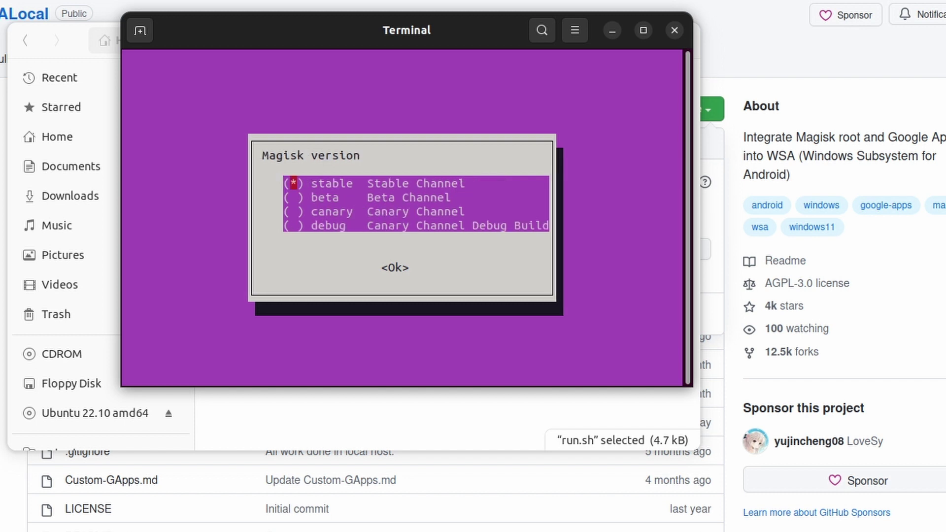
{"action": "key", "text": "Return"}
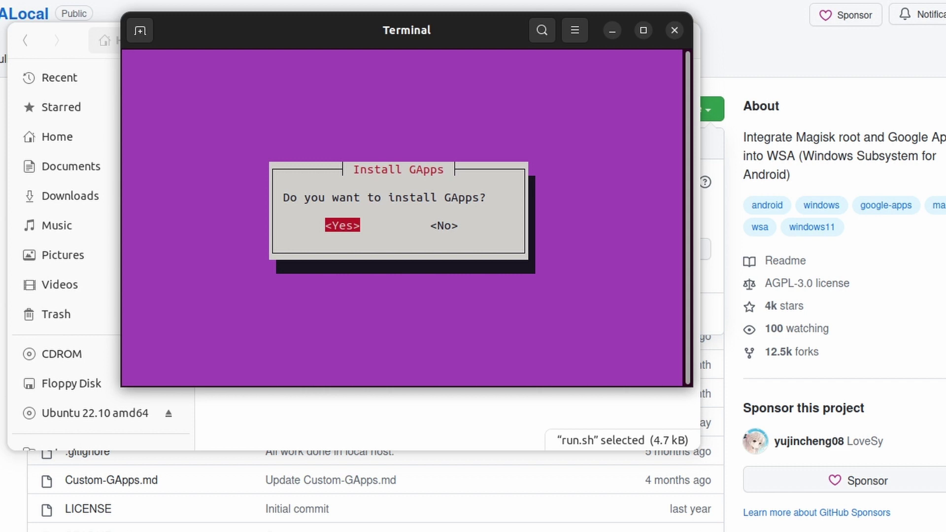
{"action": "key", "text": "Return"}
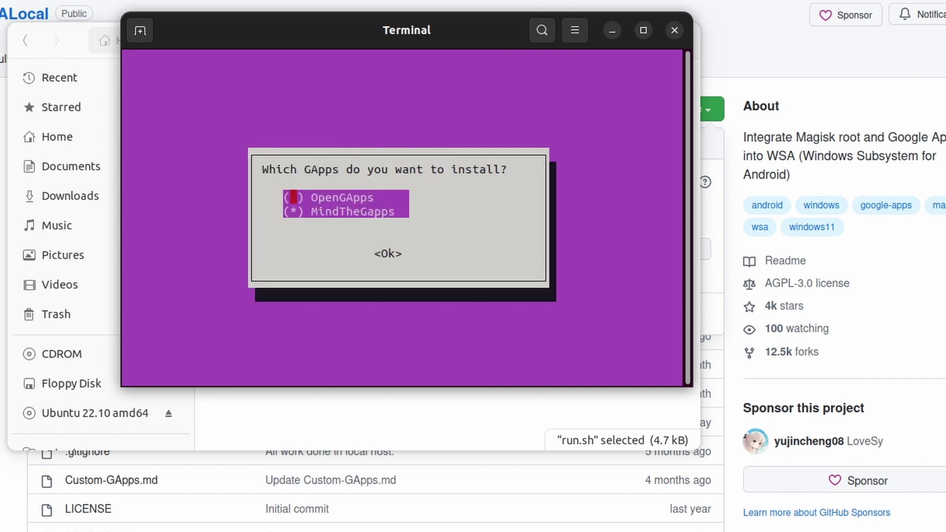
{"action": "key", "text": "Return"}
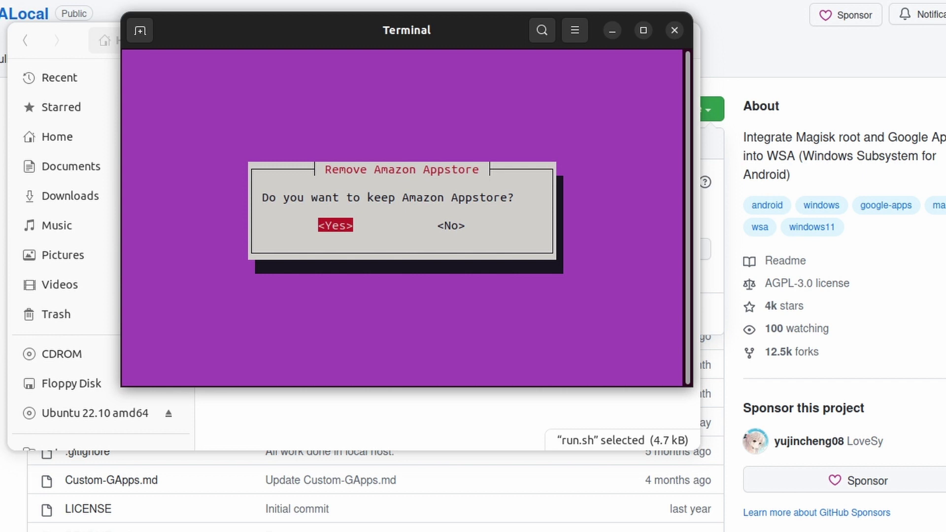
Remove Amazon Appstore, select no root solution, and enable 7z compression.
{"action": "key", "text": "Right"}
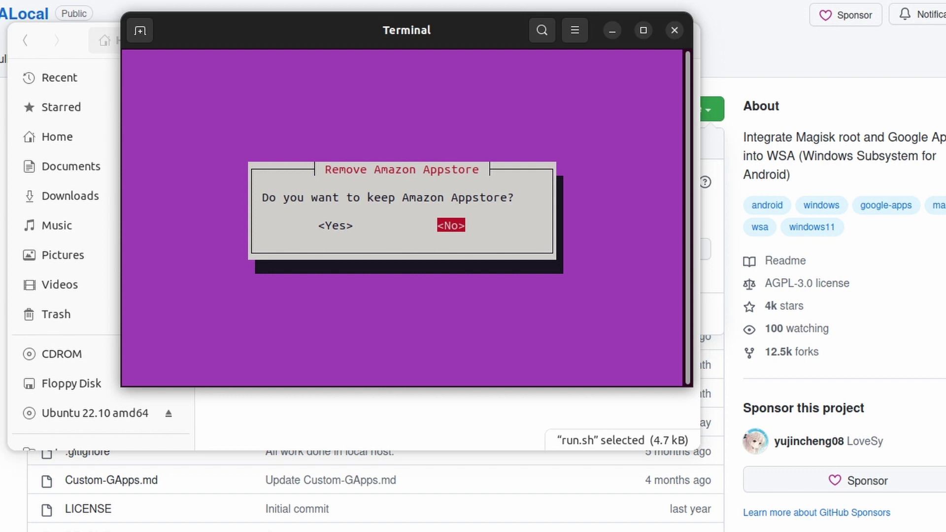
{"action": "key", "text": "Return"}
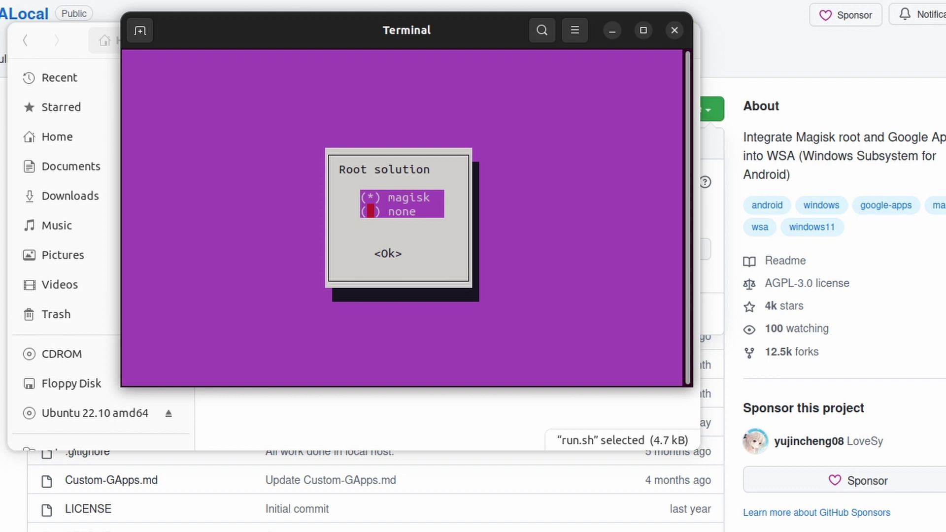
{"action": "key", "text": "space"}
{"action": "key", "text": "Return"}
{"action": "key", "text": "Right"}
{"action": "key", "text": "Left"}
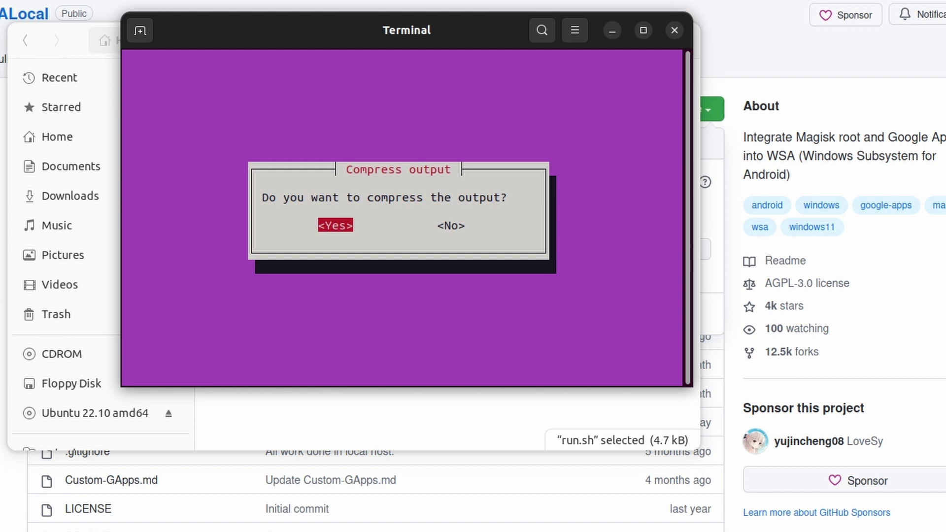
{"action": "key", "text": "Return"}
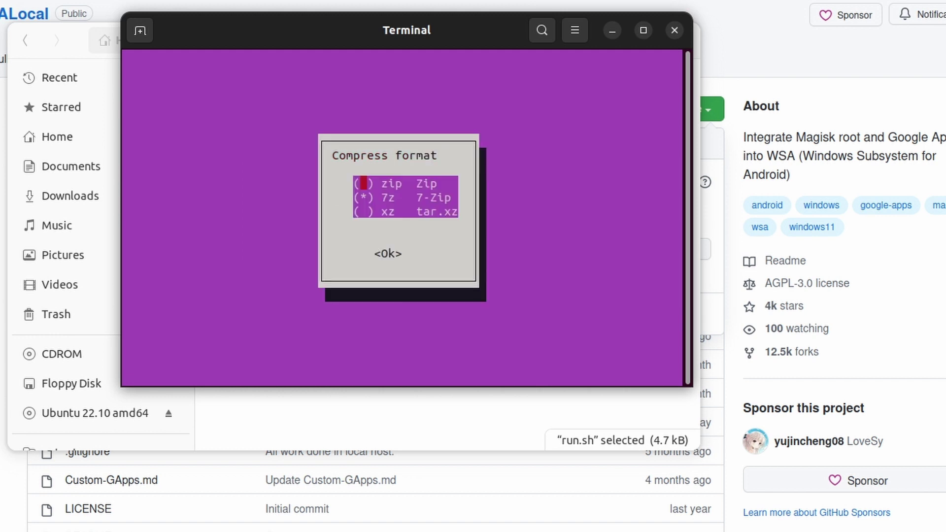
{"action": "key", "text": "Return"}
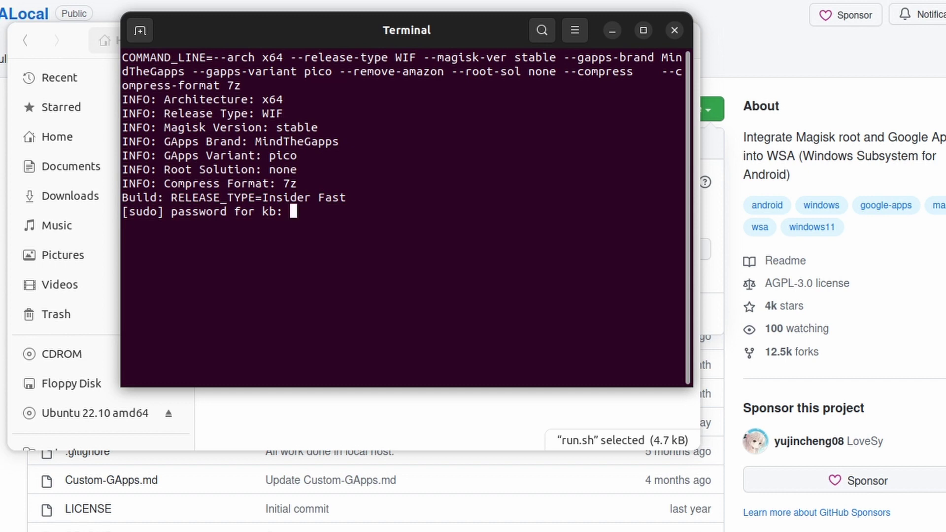
Enter the sudo password and select WSA version 2211.40000.11.0 in the output.
{"action": "key", "text": "Return"}
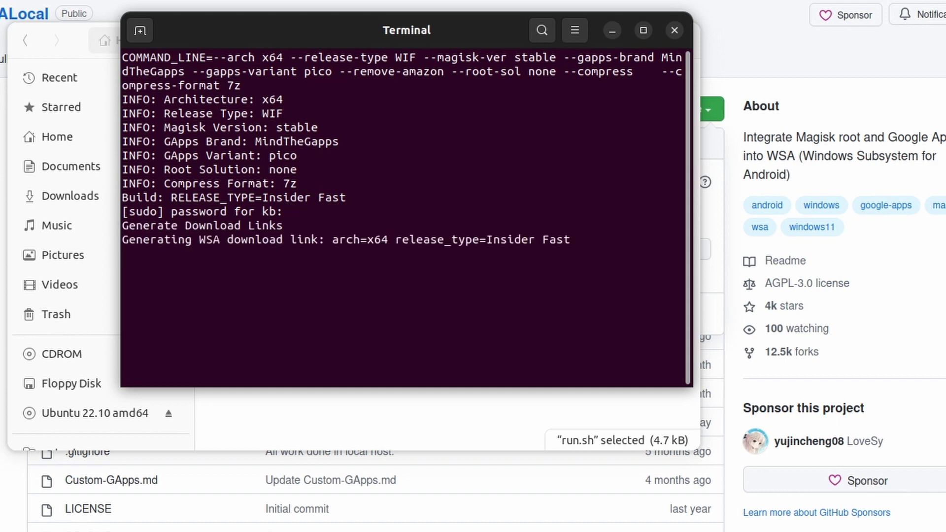
{"action": "left_click_drag", "start_coordinate": [206, 169], "coordinate": [311, 169]}
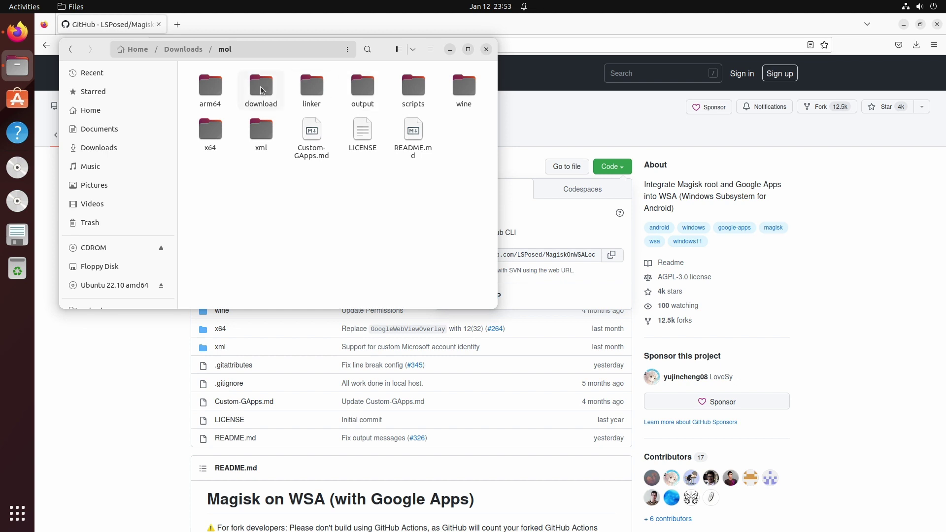
Copy the 701.1 MB WSA_2211.40000.11.0_x64 …RemovedAmazon.7z archive from the output folder.
{"action": "double_click", "coordinate": [365, 104]}
{"action": "left_click", "coordinate": [232, 105]}
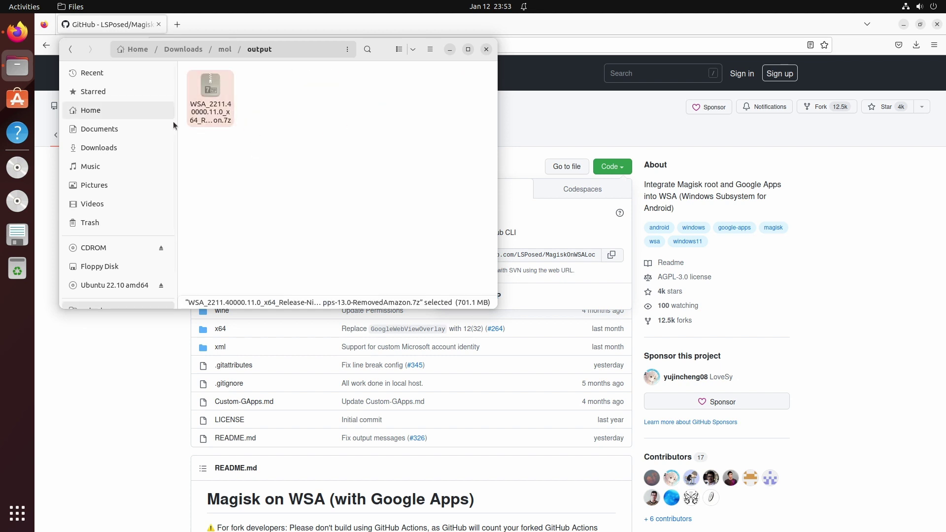
{"action": "right_click", "coordinate": [208, 102]}
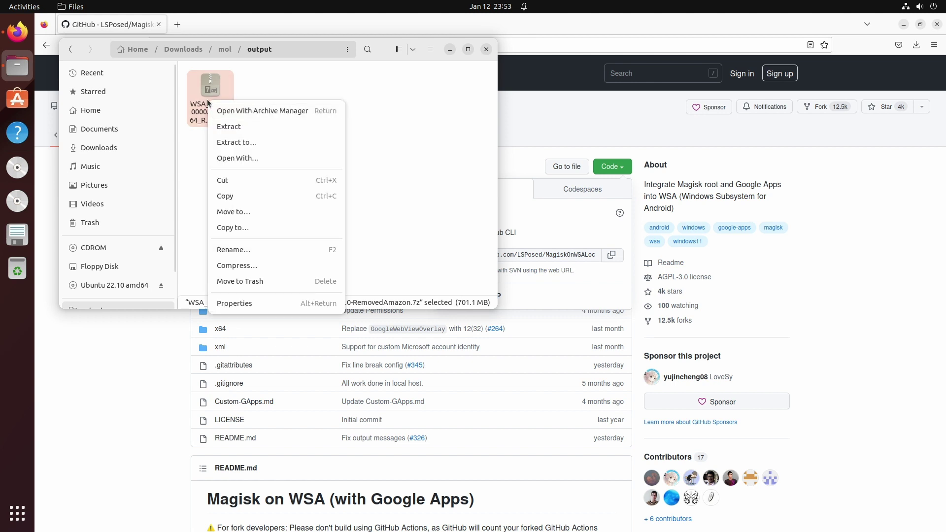
{"action": "left_click", "coordinate": [252, 197]}
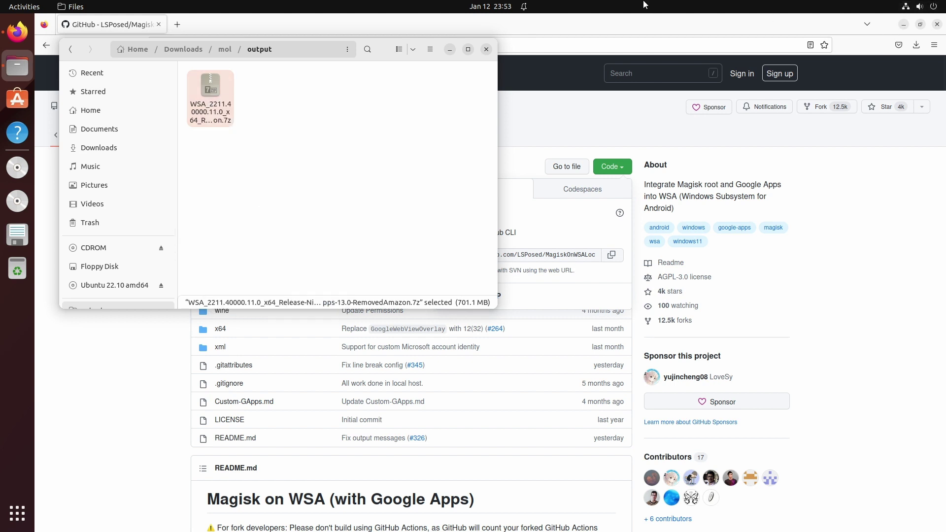
Open the WSA_2211.40000.11.0_x64 folder on the Desktop and browse its 46 files.
{"action": "left_click", "coordinate": [866, 7]}
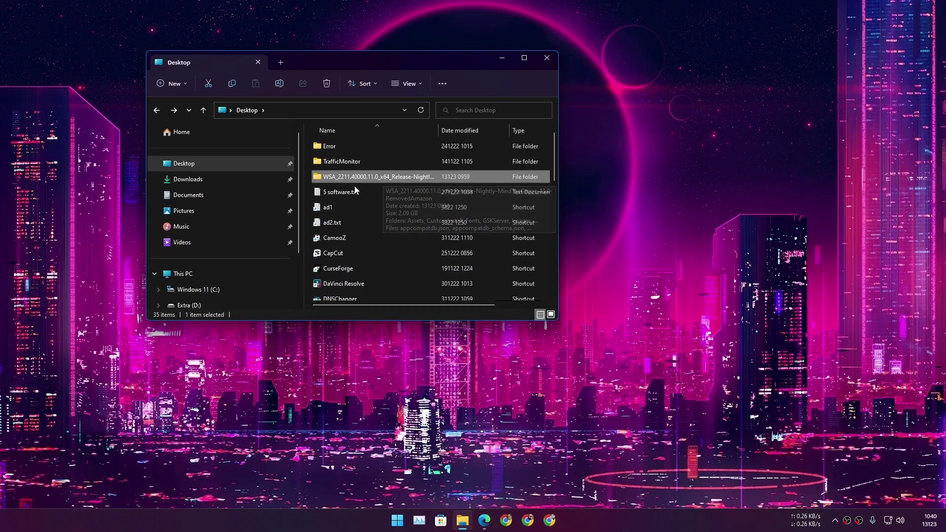
{"action": "double_click", "coordinate": [371, 178]}
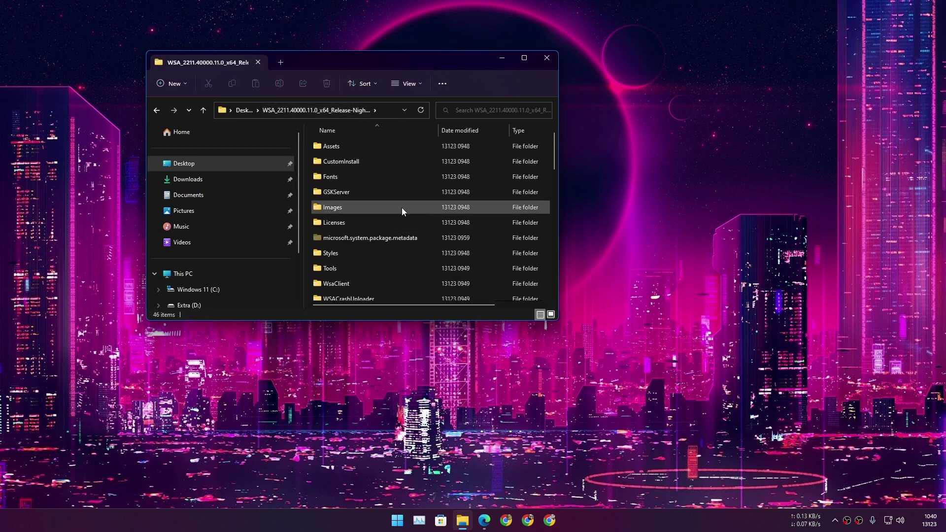
{"action": "mouse_move", "coordinate": [402, 211]}
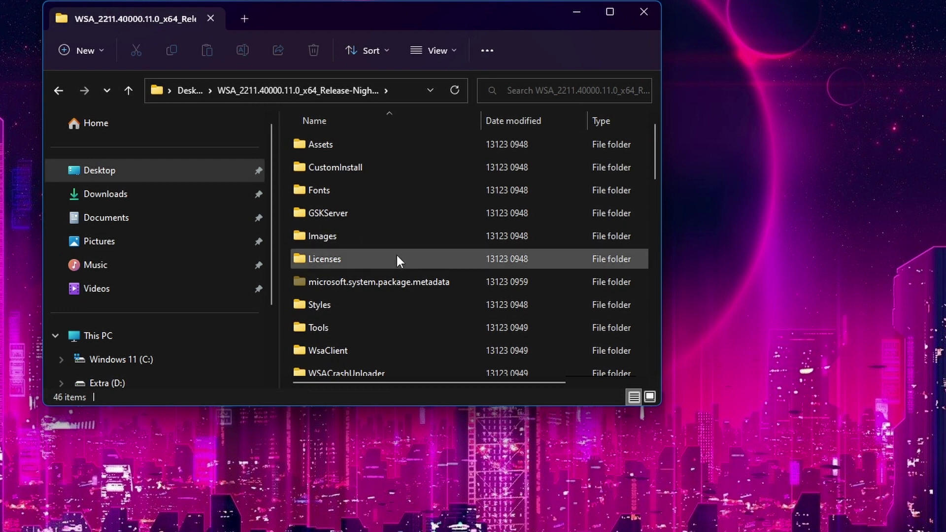
{"action": "scroll", "coordinate": [397, 256], "scroll_direction": "down", "scroll_amount": 4}
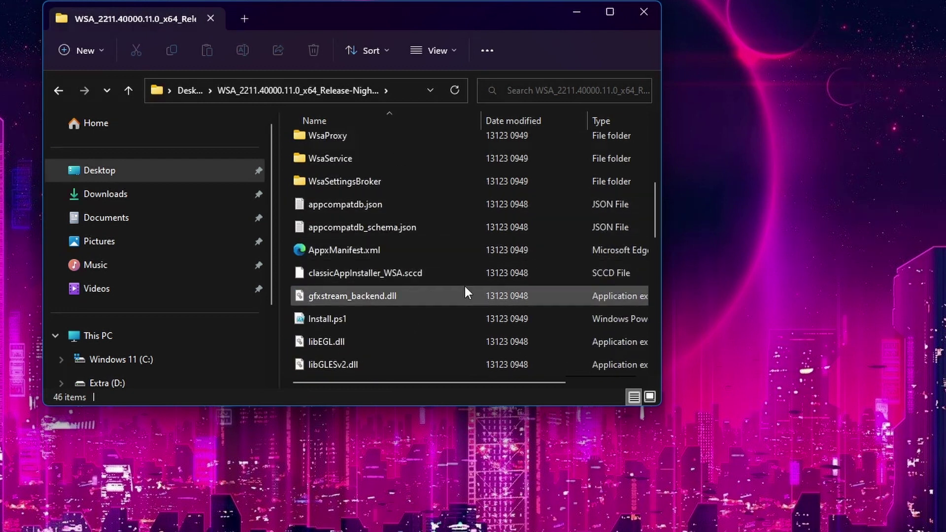
{"action": "scroll", "coordinate": [412, 274], "scroll_direction": "down", "scroll_amount": 1}
{"action": "scroll", "coordinate": [410, 269], "scroll_direction": "down", "scroll_amount": 2}
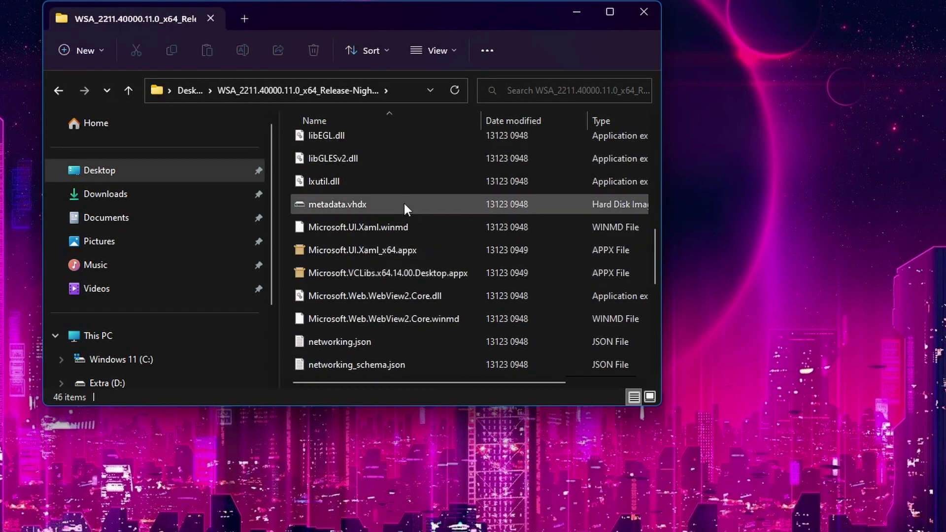
{"action": "scroll", "coordinate": [404, 203], "scroll_direction": "up", "scroll_amount": 2}
{"action": "scroll", "coordinate": [401, 345], "scroll_direction": "down", "scroll_amount": 7}
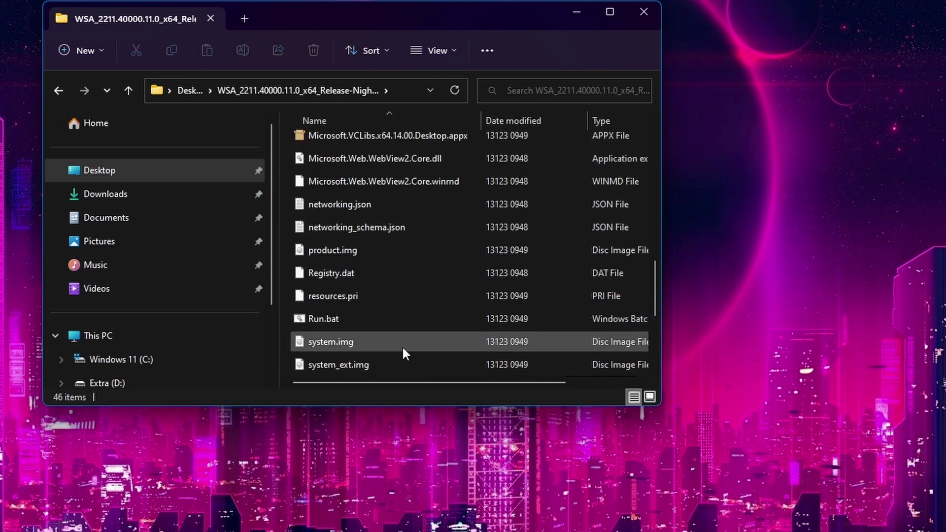
{"action": "scroll", "coordinate": [397, 312], "scroll_direction": "up", "scroll_amount": 7}
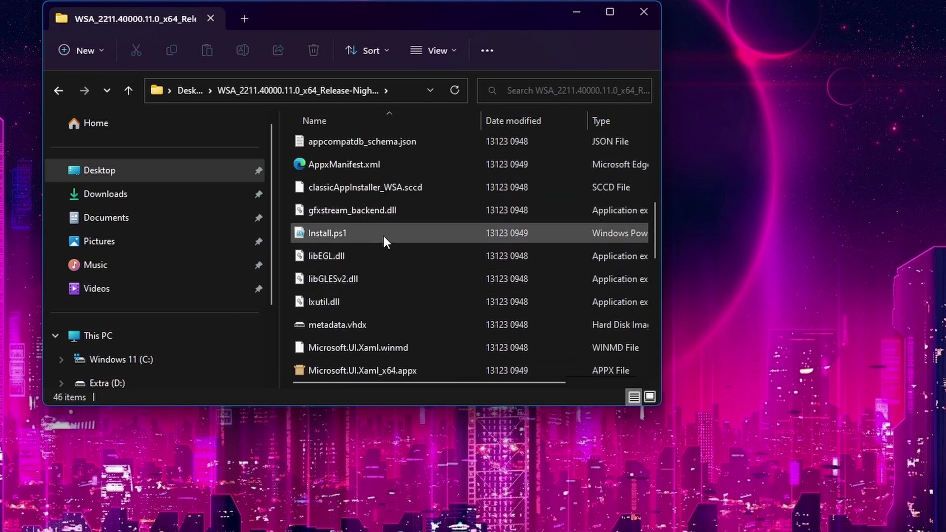
Run Install.ps1 with PowerShell, browse the launched Play Store feed, then close the store.
{"action": "left_click", "coordinate": [338, 236]}
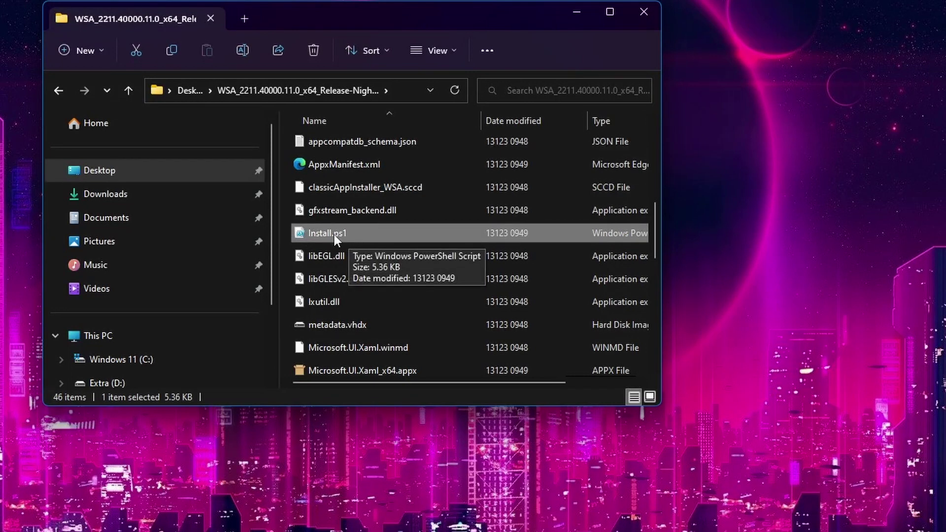
{"action": "right_click", "coordinate": [334, 234]}
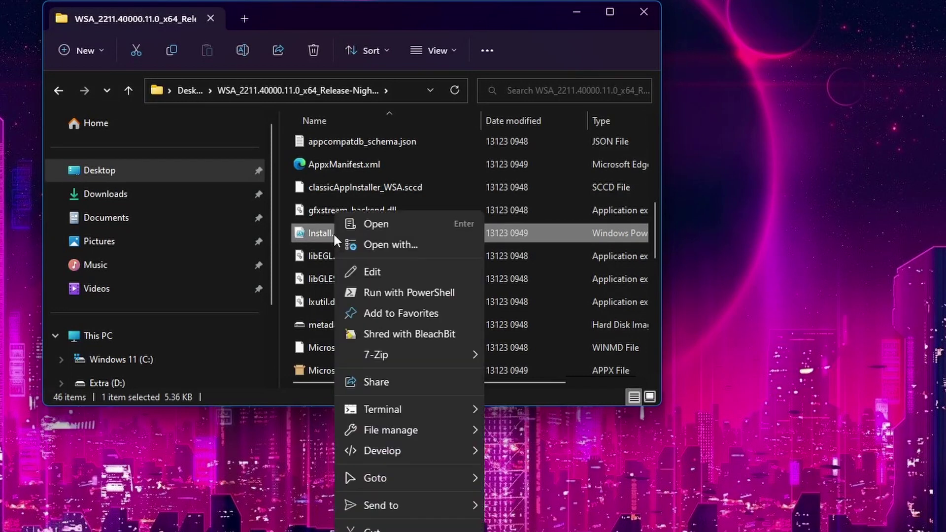
{"action": "left_click", "coordinate": [395, 293]}
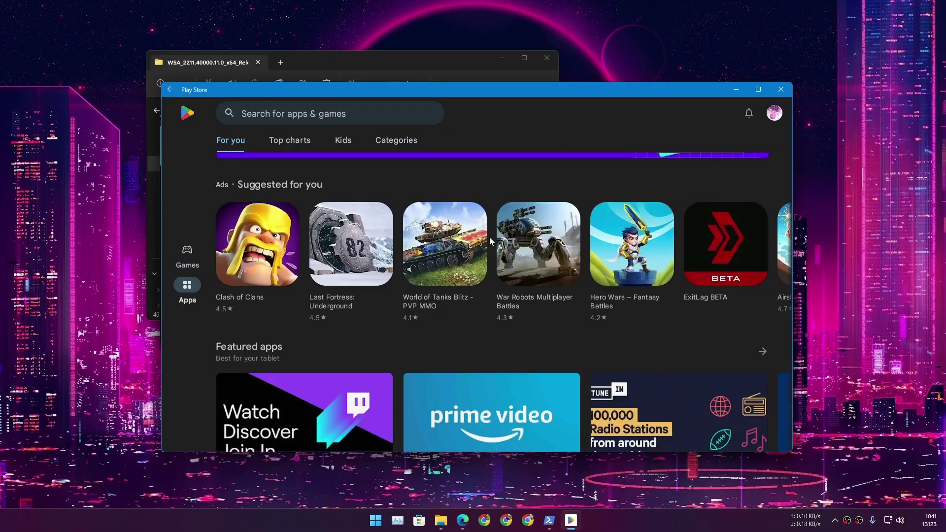
{"action": "scroll", "coordinate": [460, 211], "scroll_direction": "down", "scroll_amount": 10}
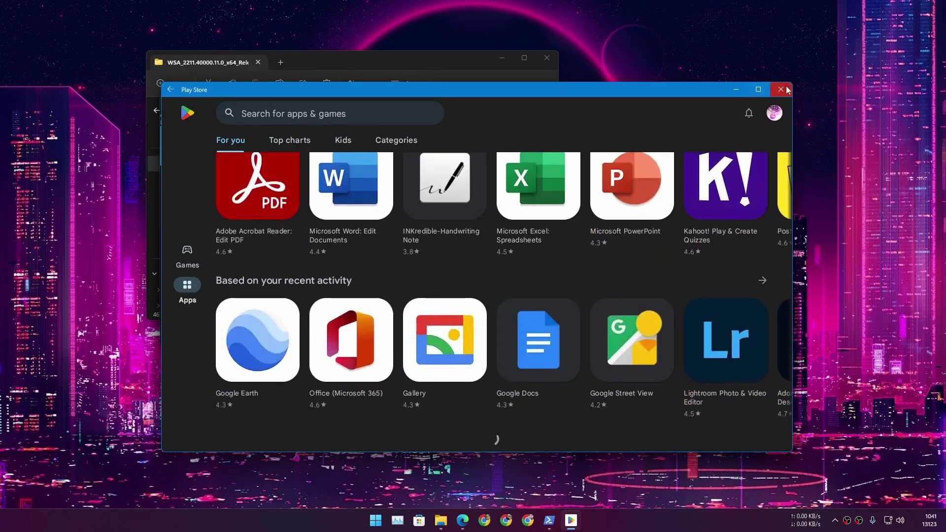
{"action": "scroll", "coordinate": [752, 119], "scroll_direction": "down", "scroll_amount": 4}
{"action": "scroll", "coordinate": [752, 118], "scroll_direction": "up", "scroll_amount": 10}
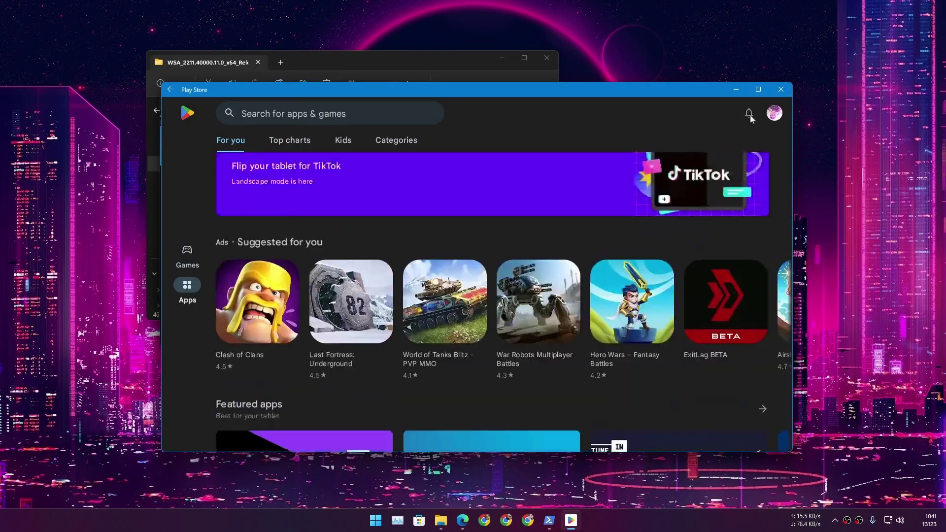
{"action": "left_click", "coordinate": [778, 91]}
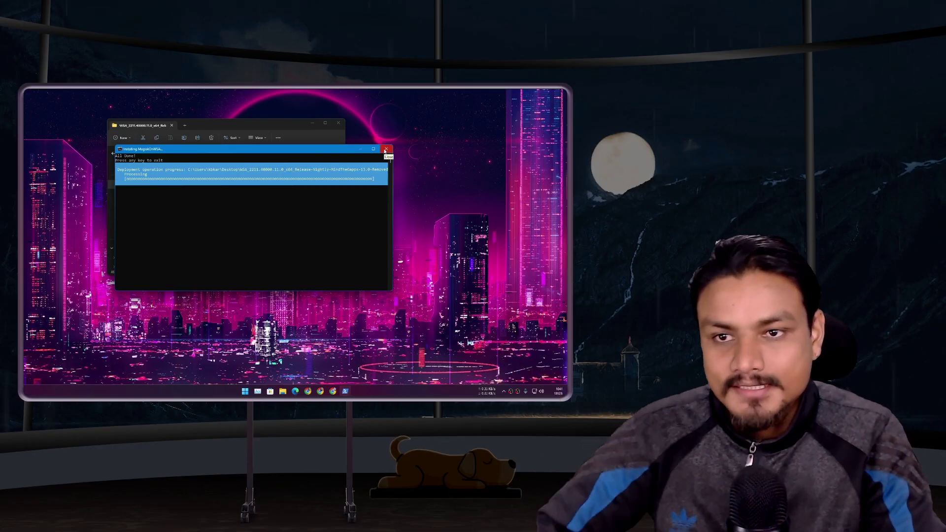
Close the finished MagiskOnWSA installer console window.
{"action": "left_click", "coordinate": [629, 103]}
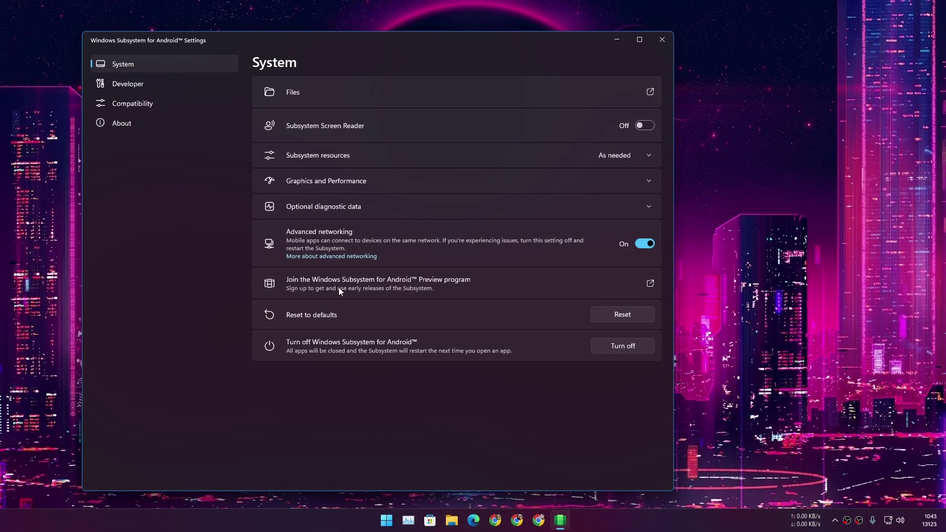
Open the WSA Preview Program article and read through Prerequisites, Sign Up, Opt Out and feedback.
{"action": "left_click", "coordinate": [448, 286]}
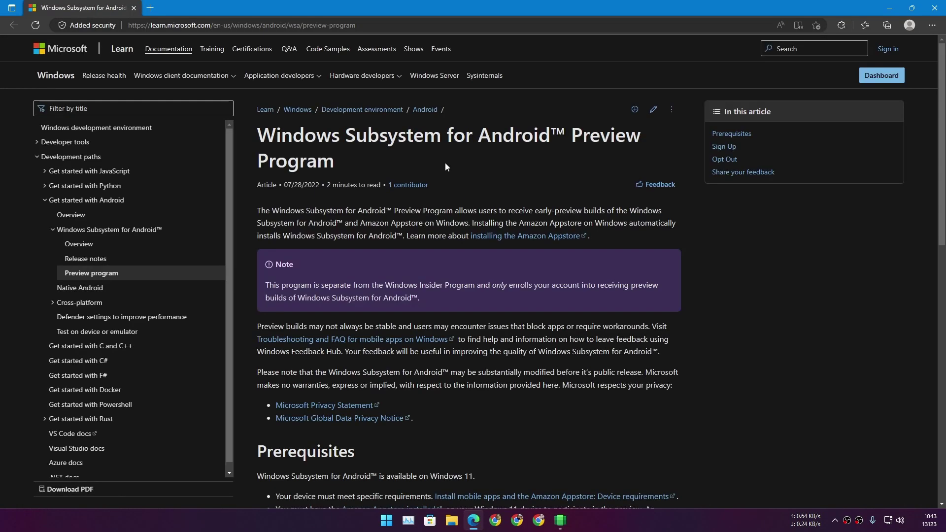
{"action": "scroll", "coordinate": [539, 251], "scroll_direction": "down", "scroll_amount": 10}
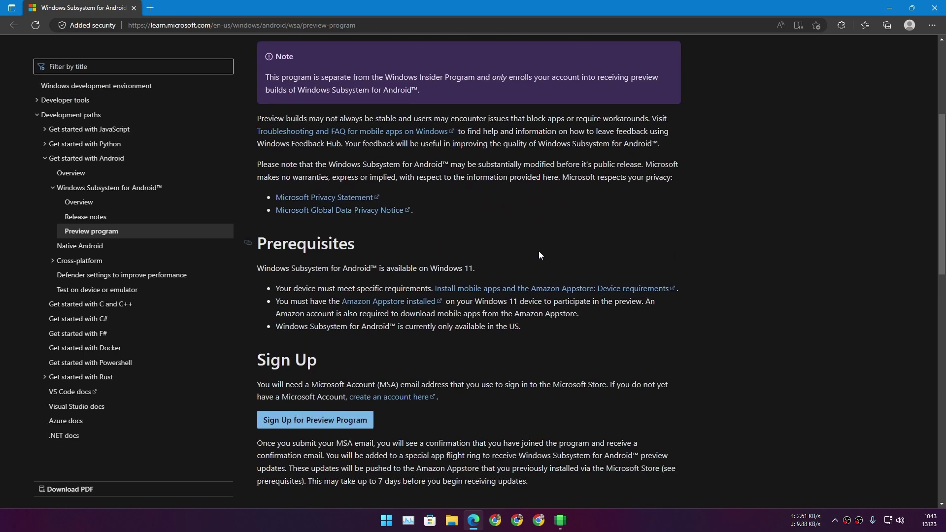
{"action": "scroll", "coordinate": [427, 227], "scroll_direction": "up", "scroll_amount": 3}
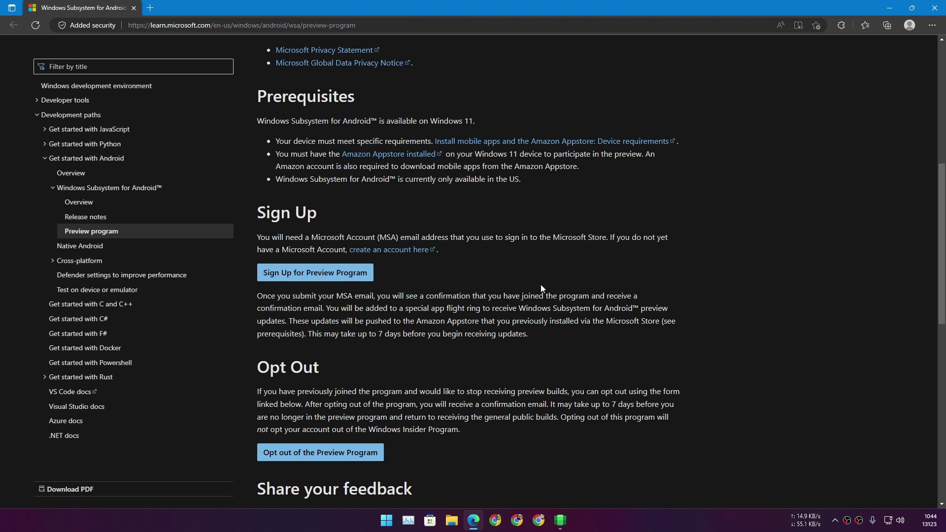
{"action": "scroll", "coordinate": [540, 285], "scroll_direction": "down", "scroll_amount": 3}
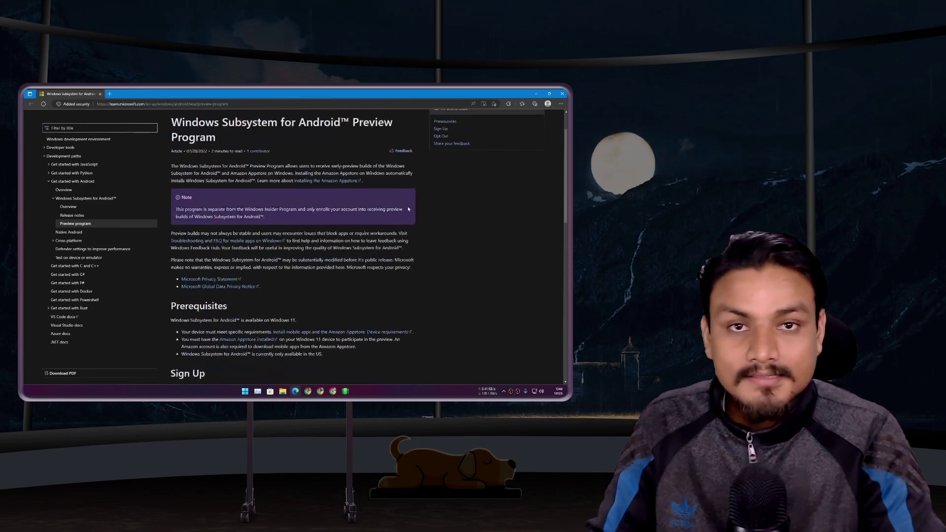
{"action": "scroll", "coordinate": [409, 209], "scroll_direction": "down", "scroll_amount": 3}
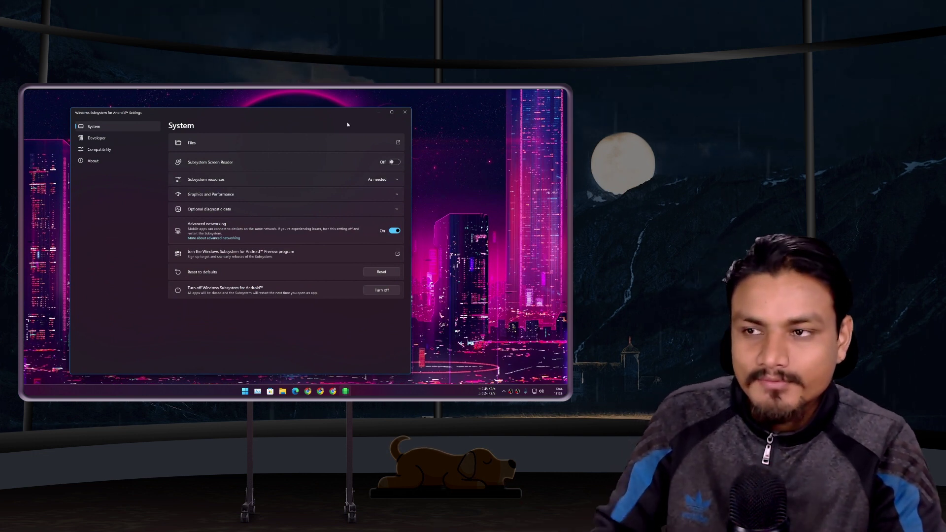
Close the Windows Subsystem for Android Settings window.
{"action": "left_click", "coordinate": [406, 115]}
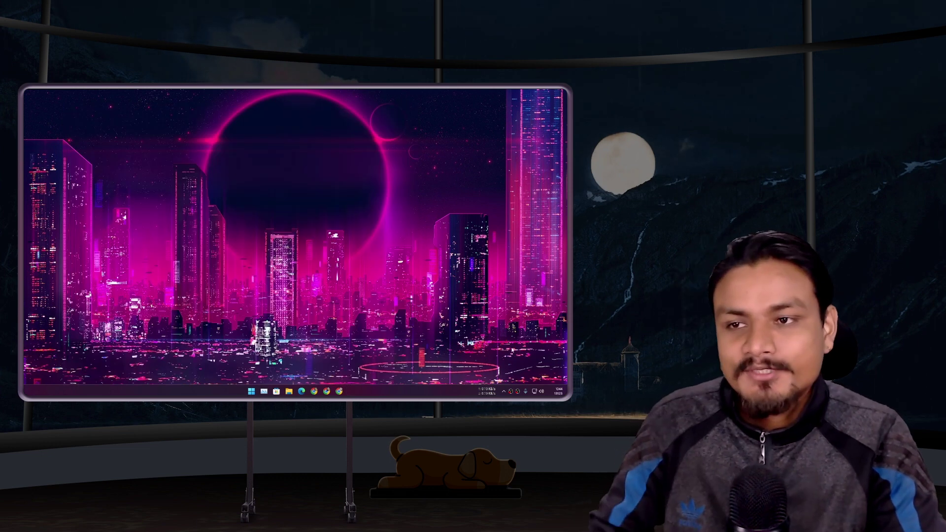